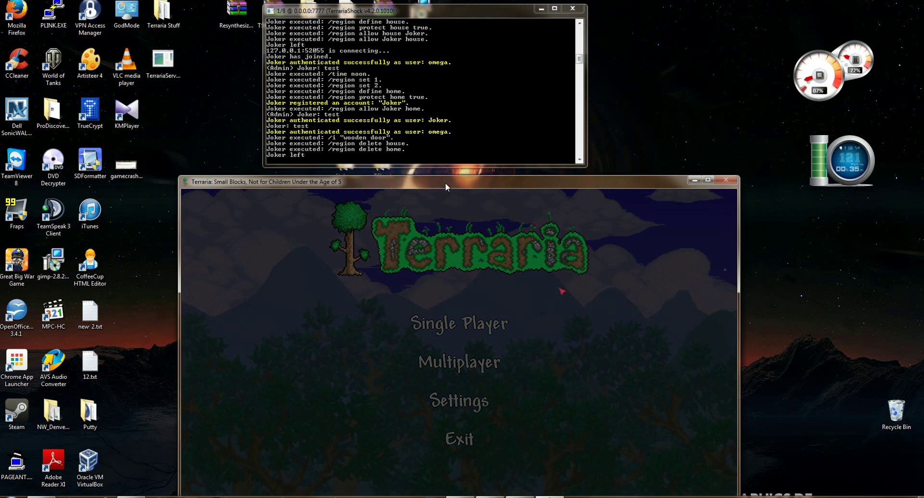
Step: Refocus the Terraria window beside the server console and switch the game to fullscreen
left_click_drag(446, 182, 443, 177)
left_click(339, 16)
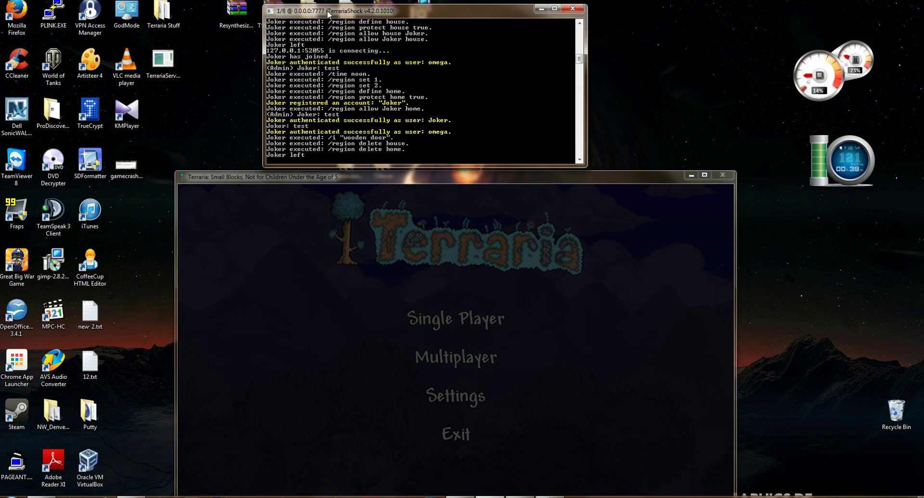
left_click(425, 178)
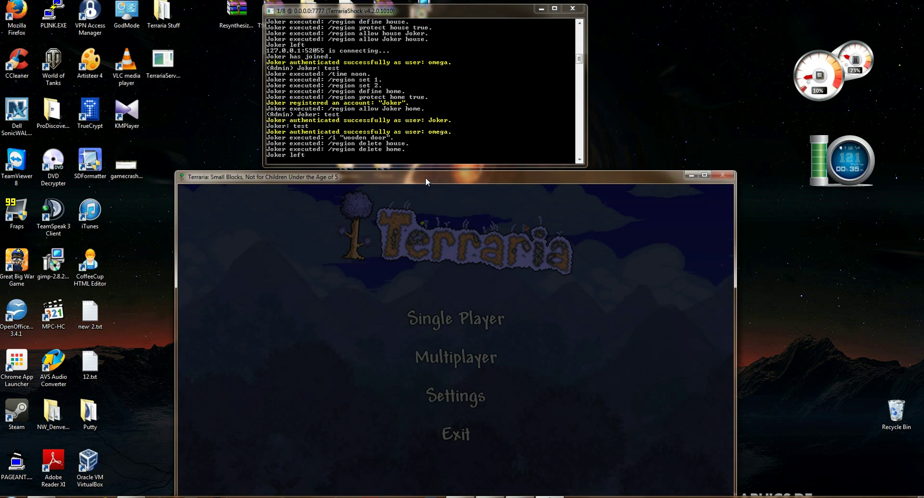
key("alt+Return")
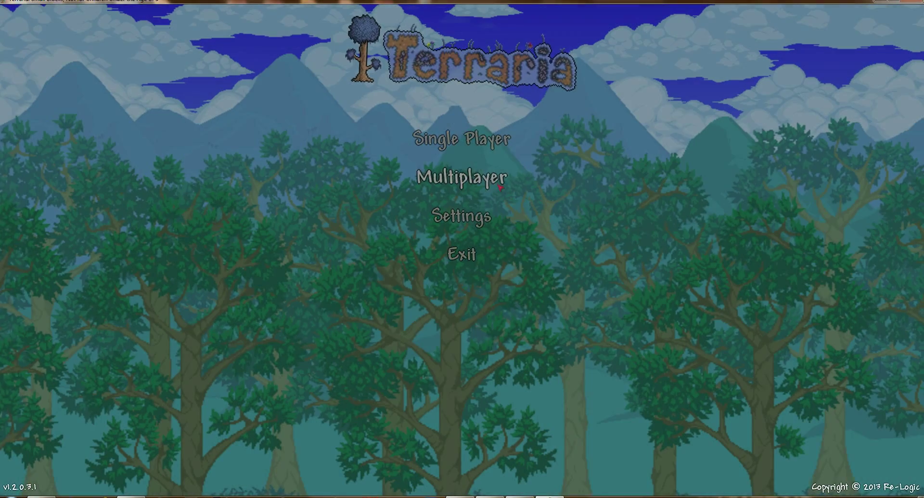
Step: Join the My World server through Multiplayer with the saved character
left_click(499, 187)
left_click(450, 139)
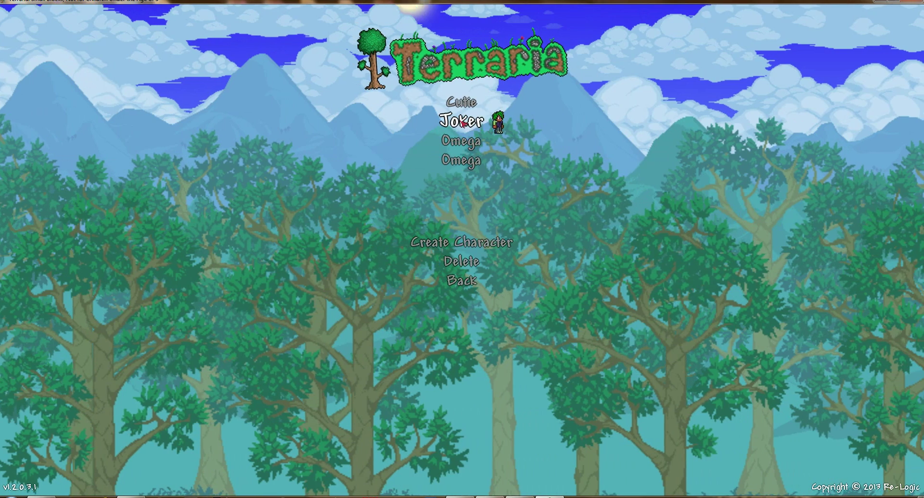
left_click(462, 122)
left_click(463, 149)
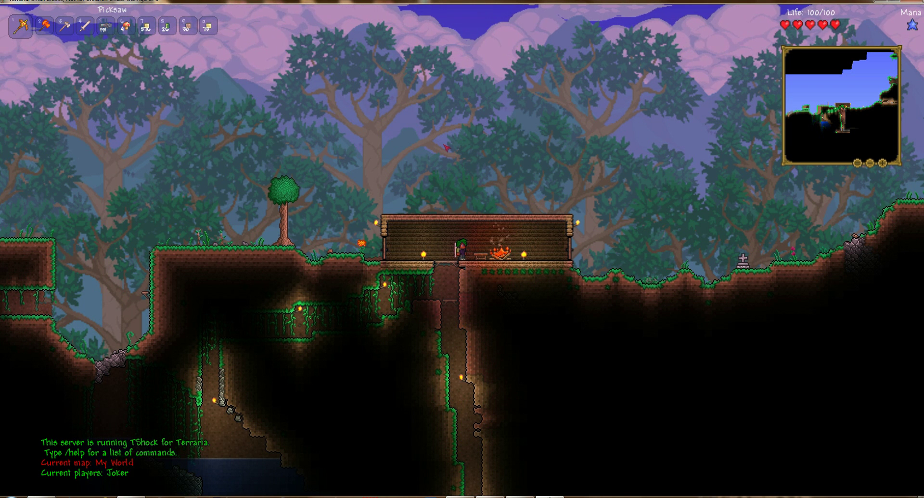
Step: Send the chat message 'test'
key("Return")
type("tes")
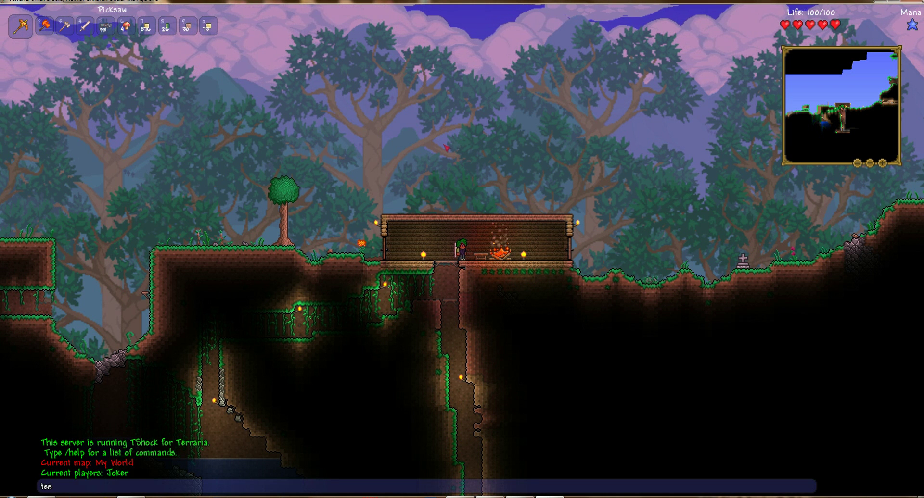
type("t")
key("Return")
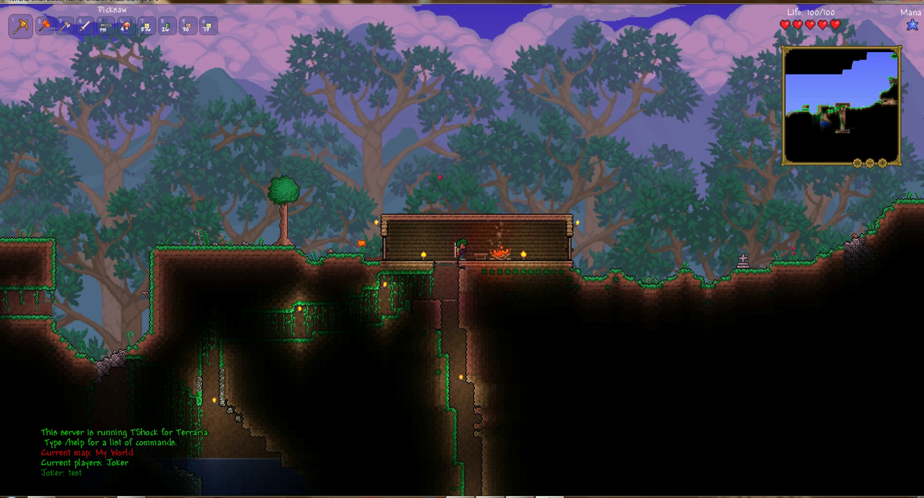
Step: Log in to the server with /login, entering the account name and password
key("Return")
key("Escape")
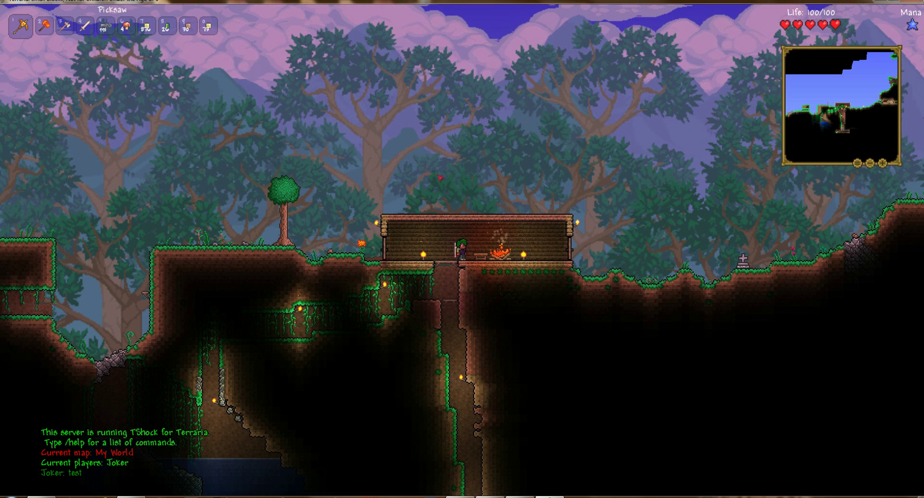
key("Return")
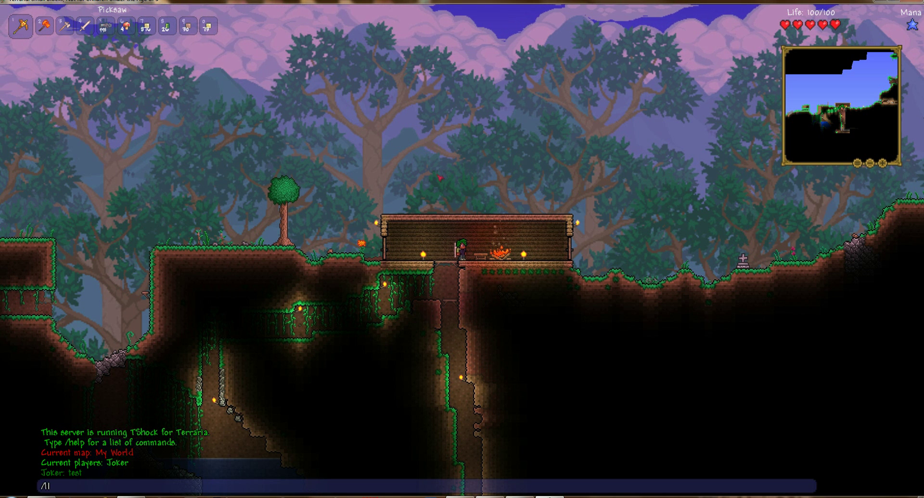
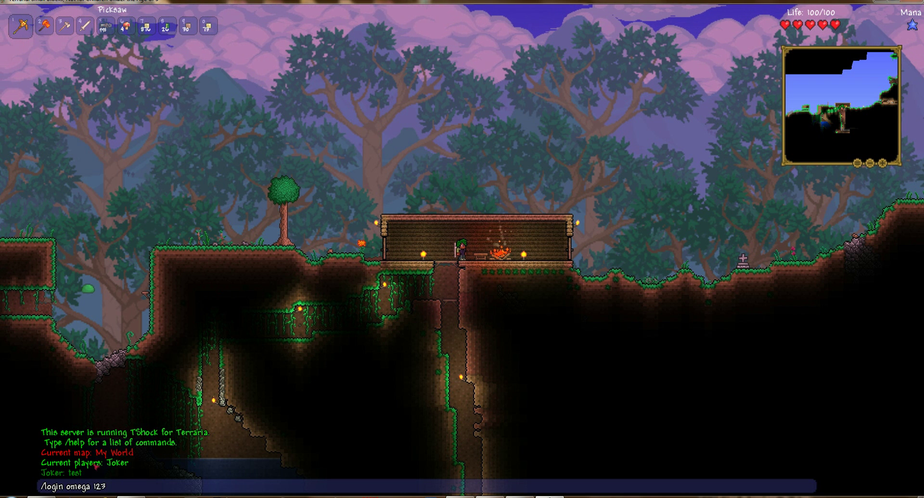
key("Return")
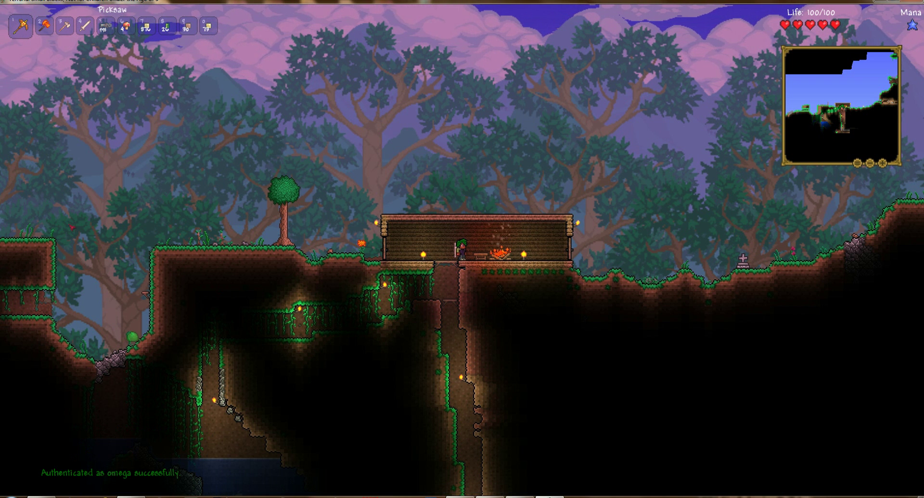
key("Return")
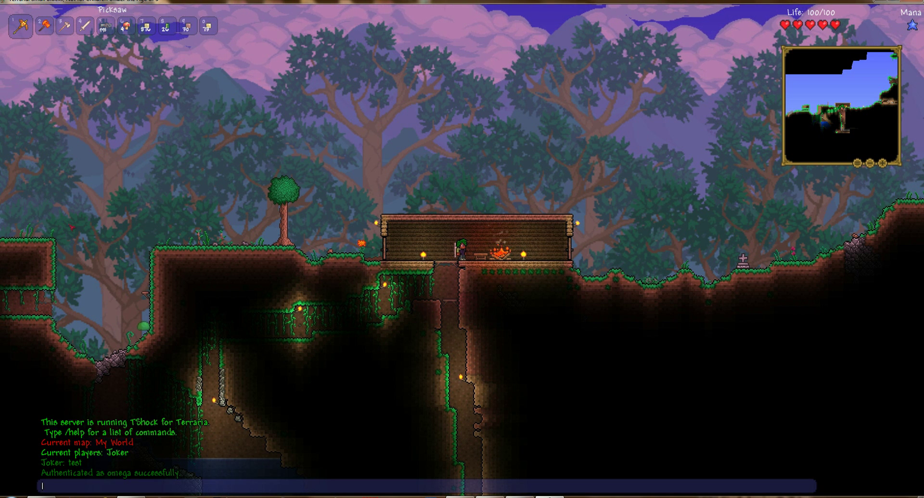
key("Escape")
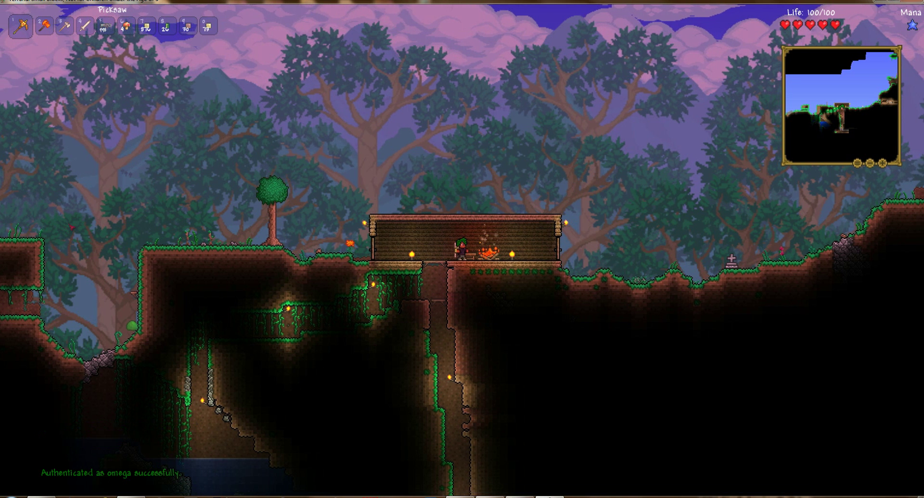
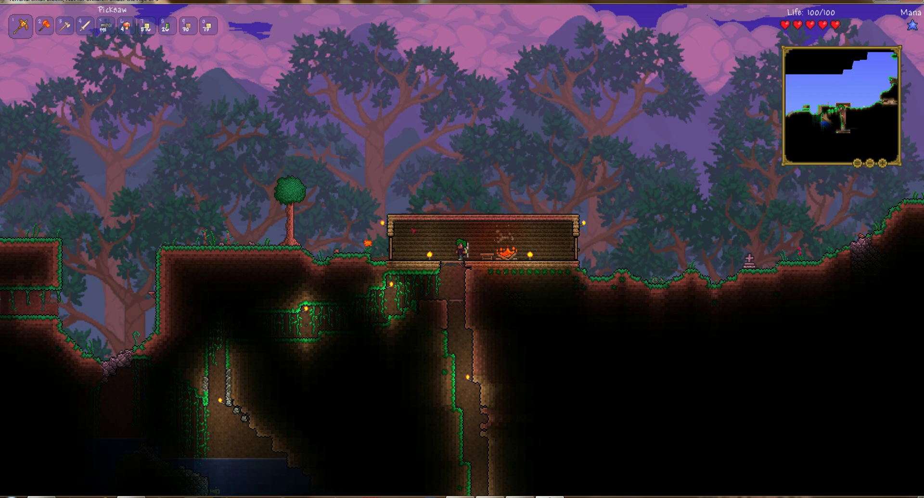
left_click(416, 231)
Step: Run /region set 1 and mark the house's top-left corner as point 1
key("a")
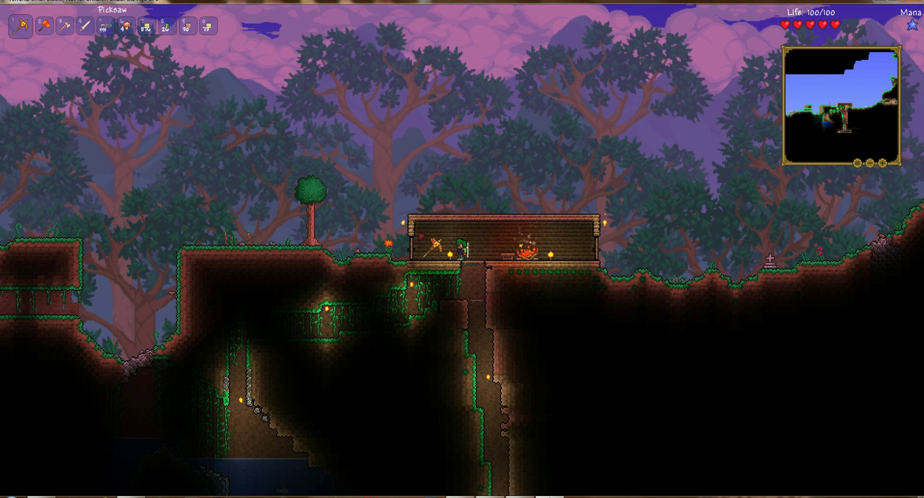
key("Return")
type("/lregio")
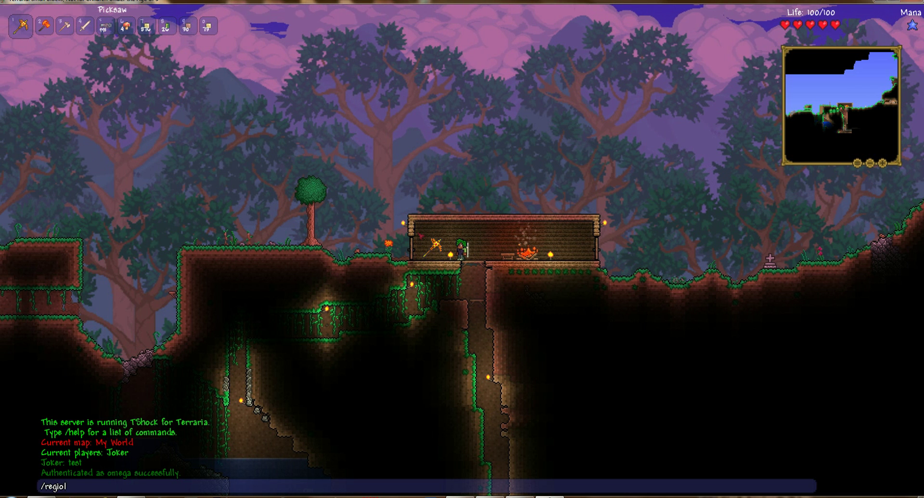
type("n set 1")
key("Return")
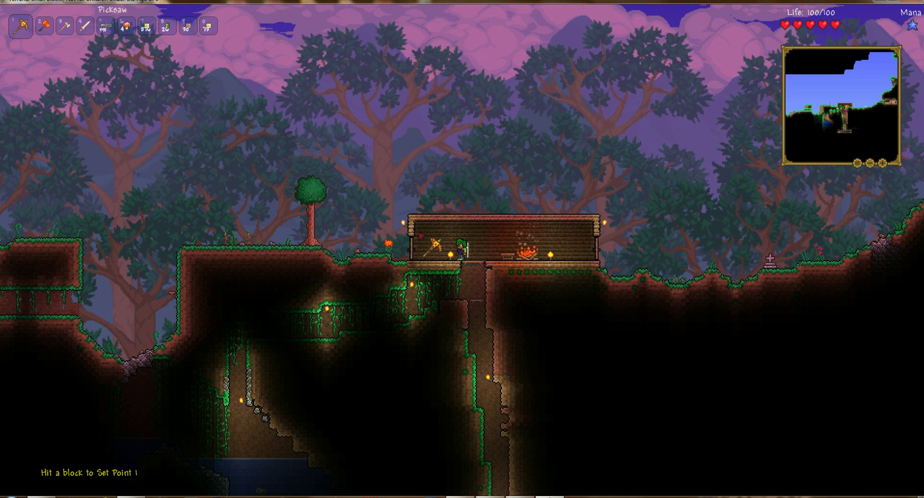
key("a")
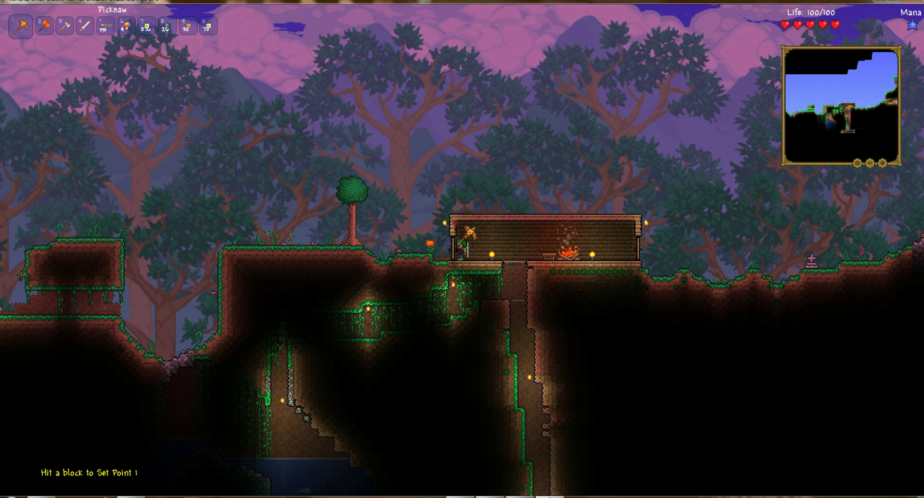
key("d")
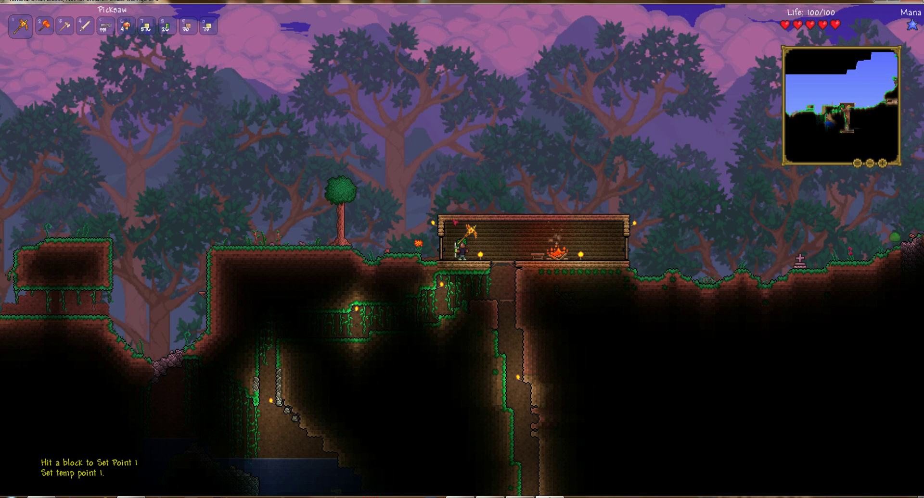
key("d")
Step: Run /region set 2 and hit the opposite corner block to mark point 2
key("Return")
type("/region set 2")
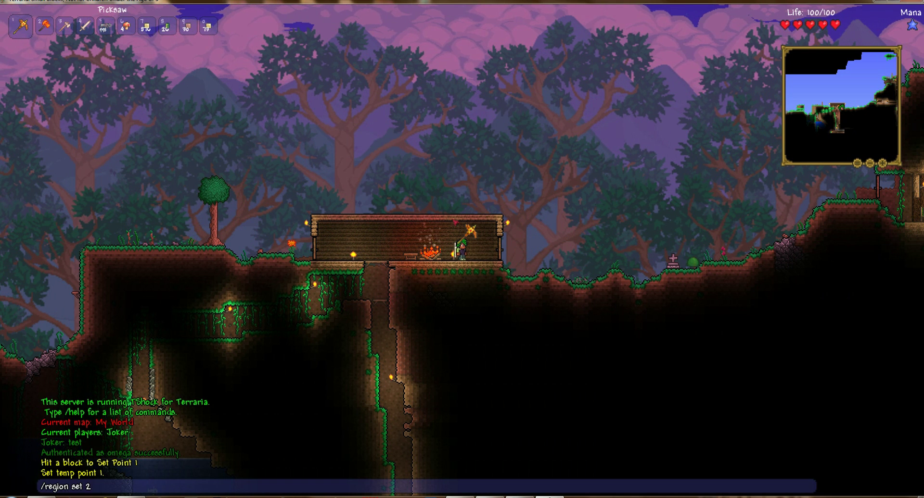
key("Return")
key("d")
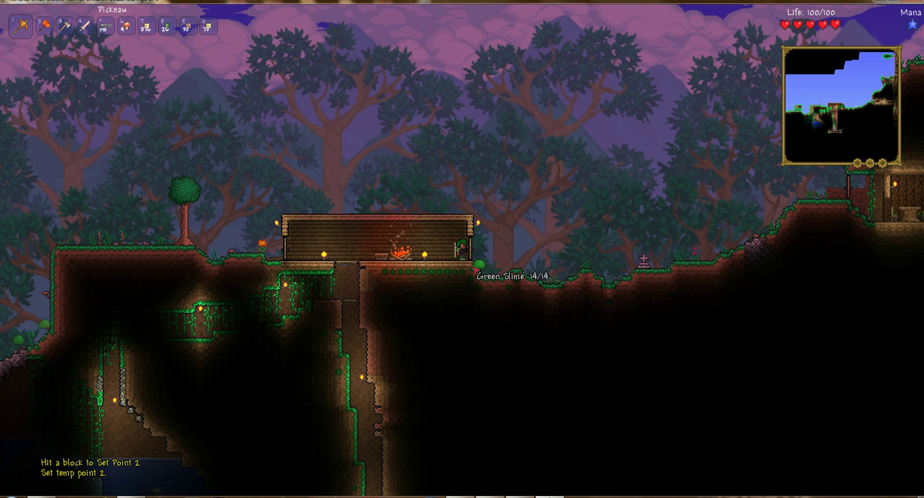
key("a")
key("a")
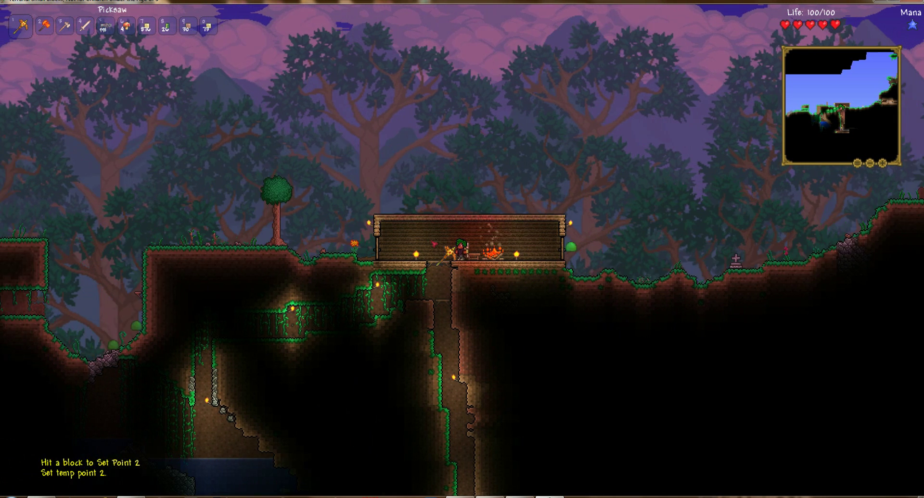
left_click(452, 221)
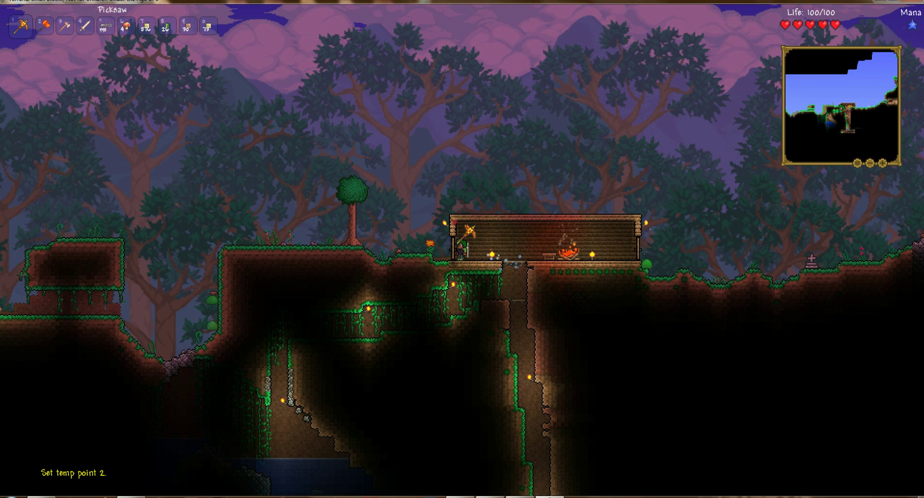
key("d")
key("d")
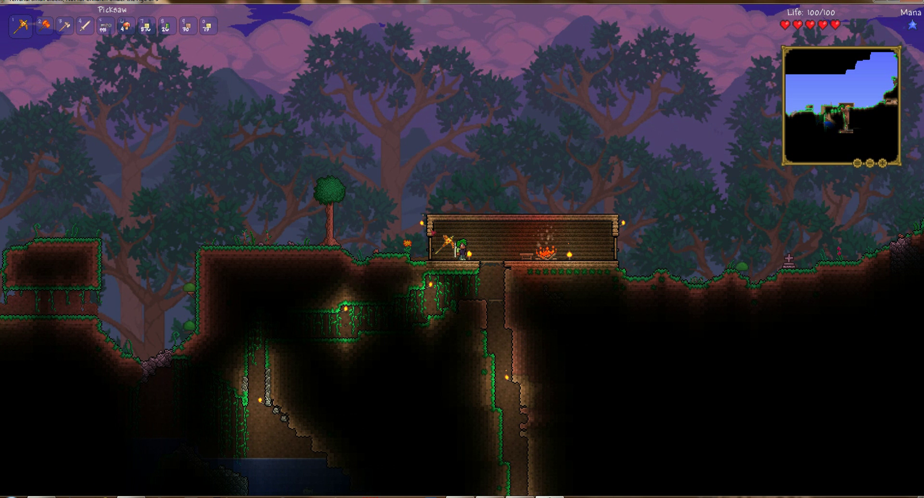
key("d")
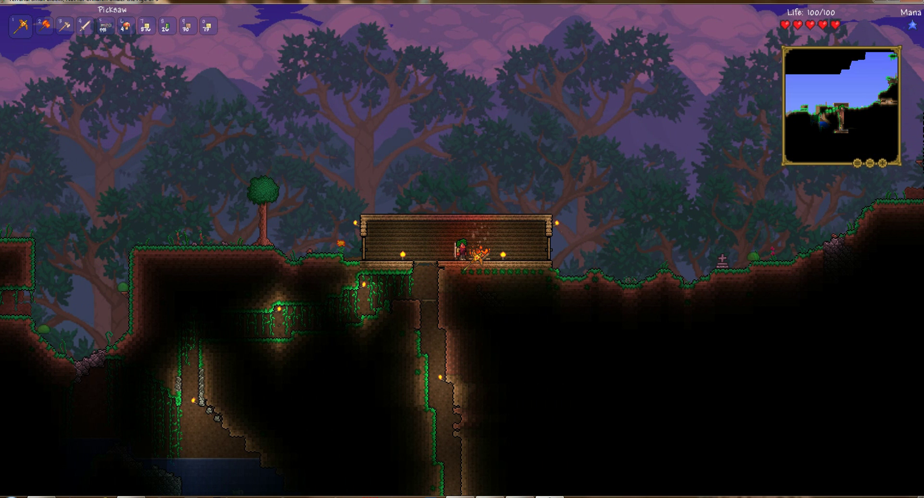
key("Return")
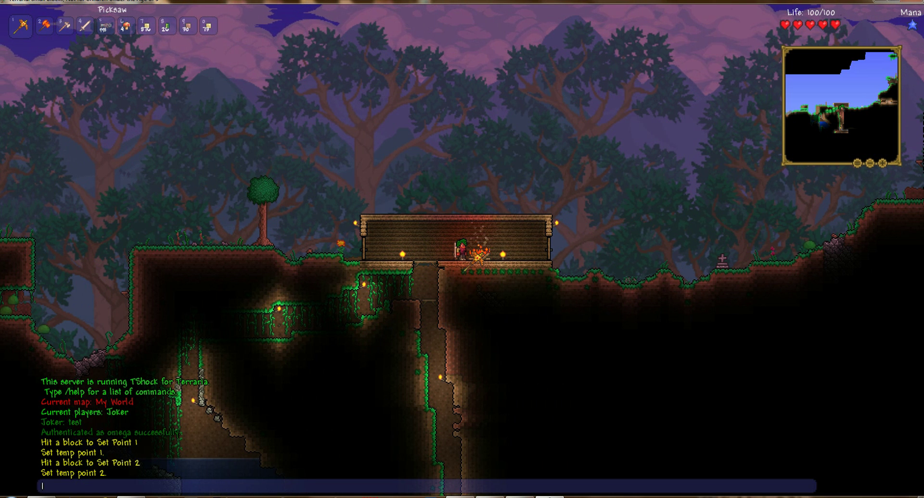
Step: Define the marked area as region 'house' and set its protection to true
type("/region")
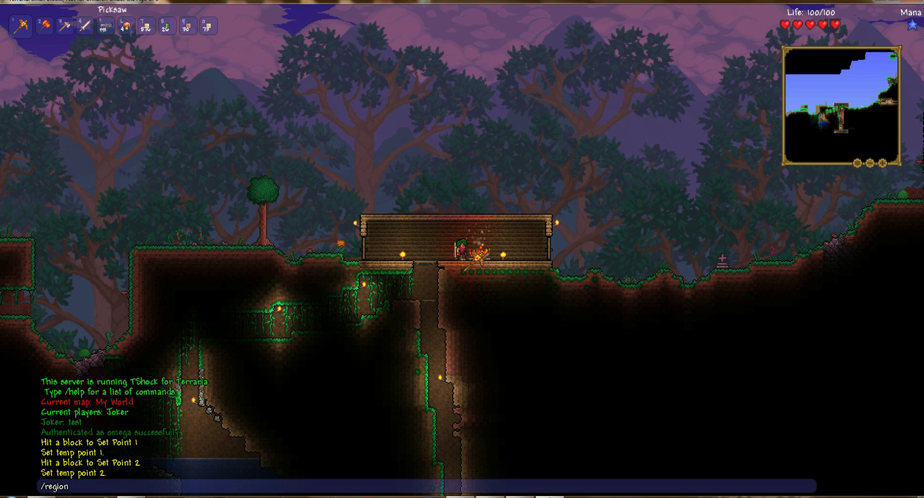
type(" delfine")
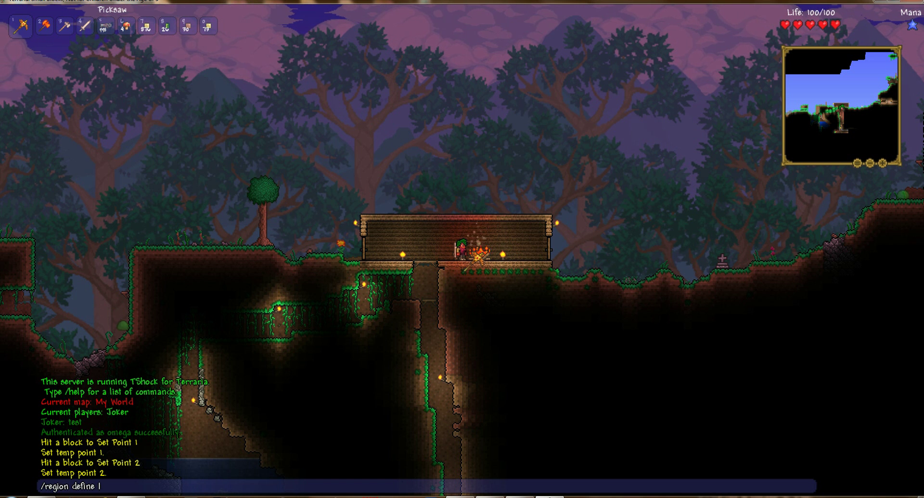
type(" house")
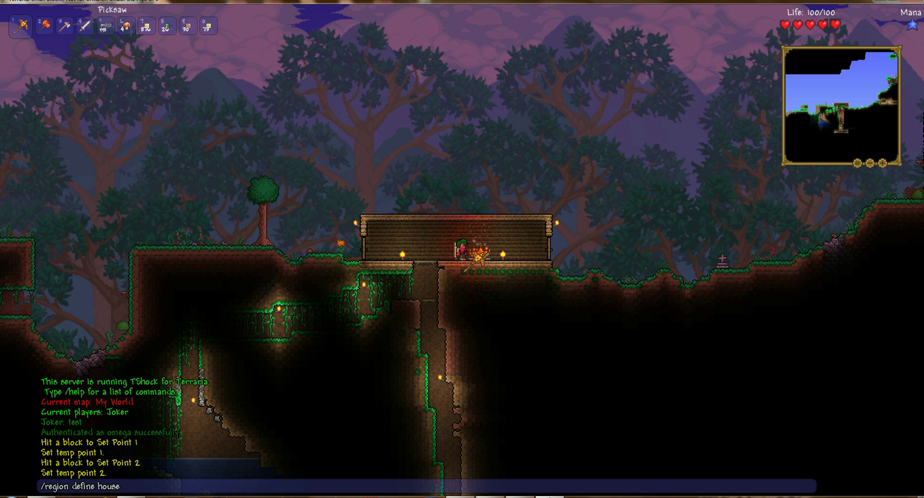
key("Return")
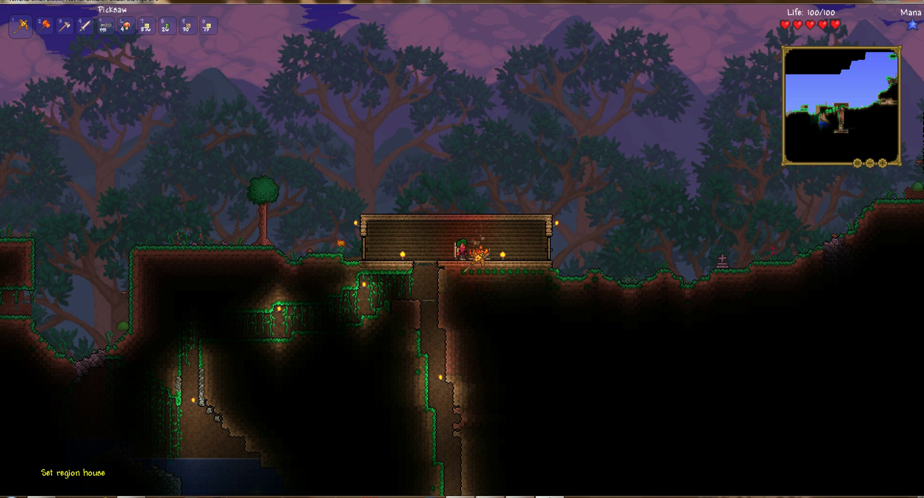
key("Return")
type("/")
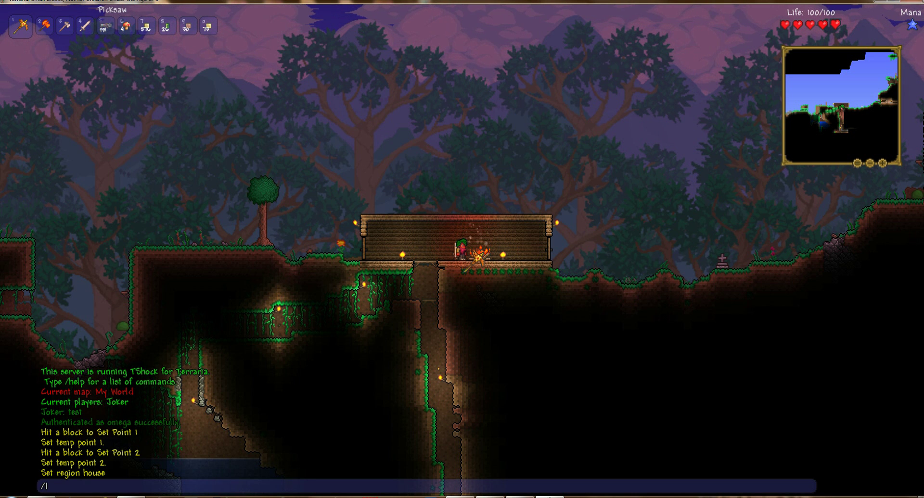
type("reglion protect house ")
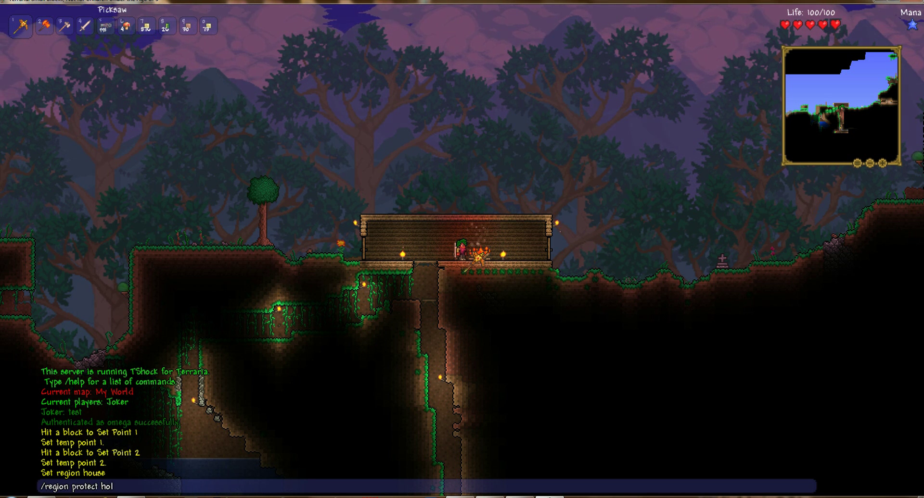
type("true")
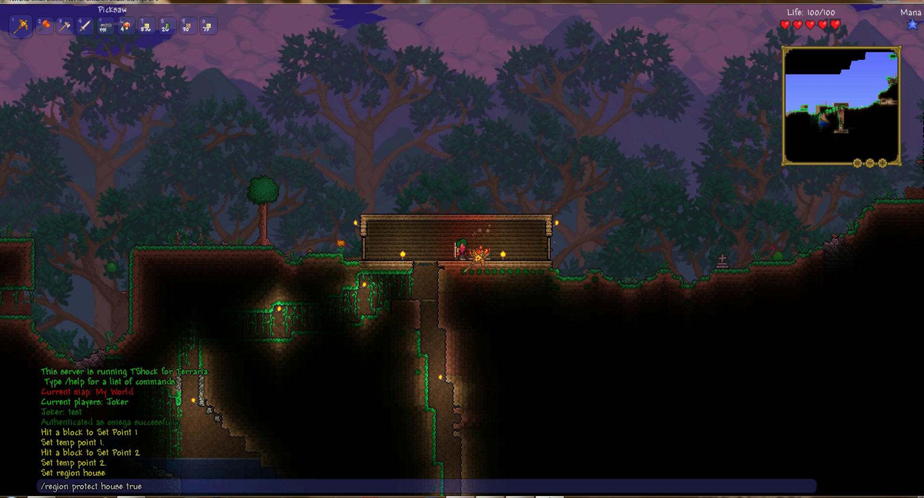
key("Return")
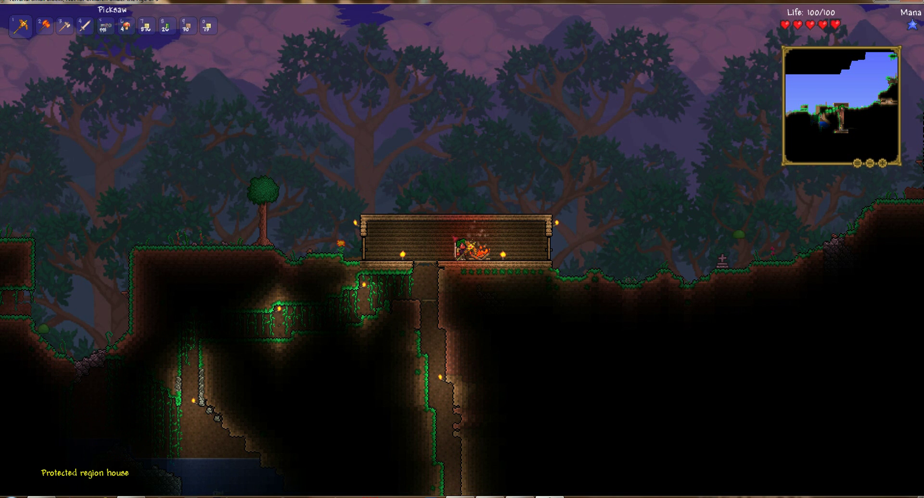
left_click(450, 230)
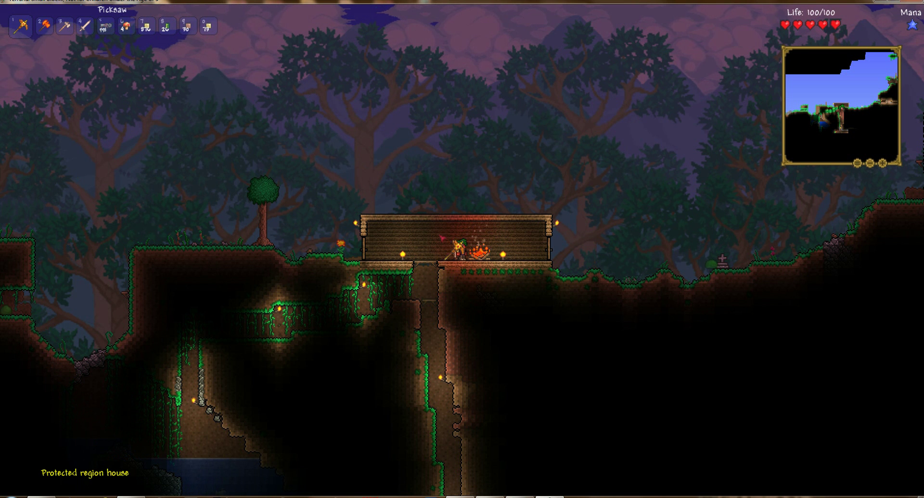
key("d")
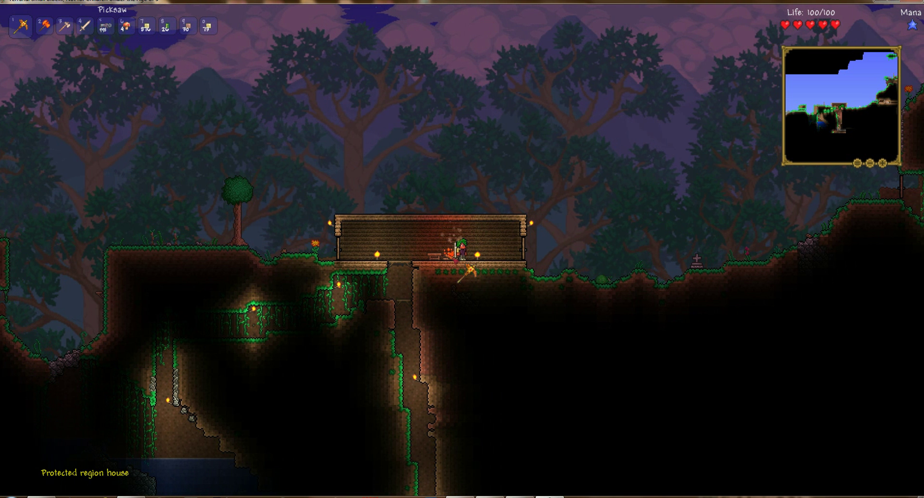
key("a")
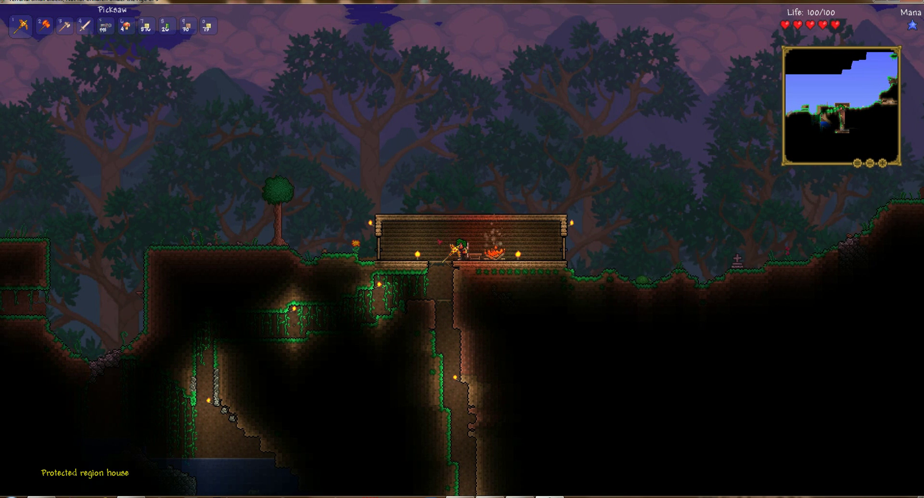
key("d")
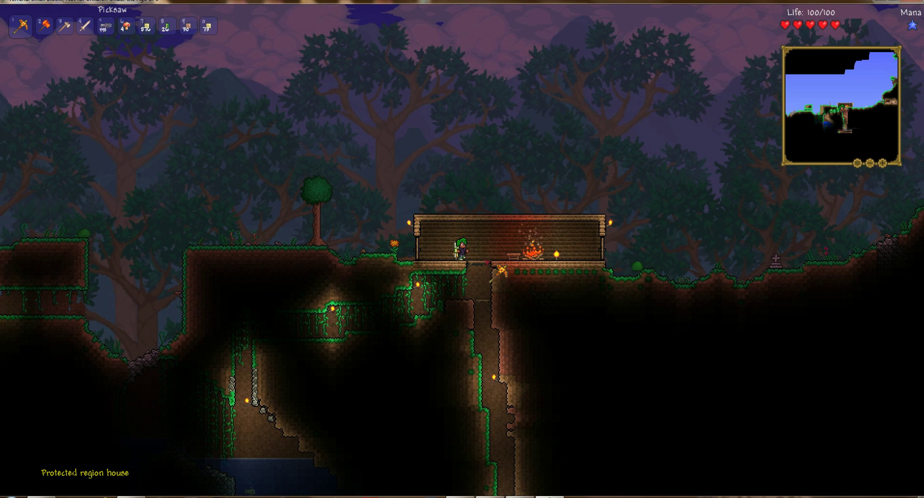
key("a")
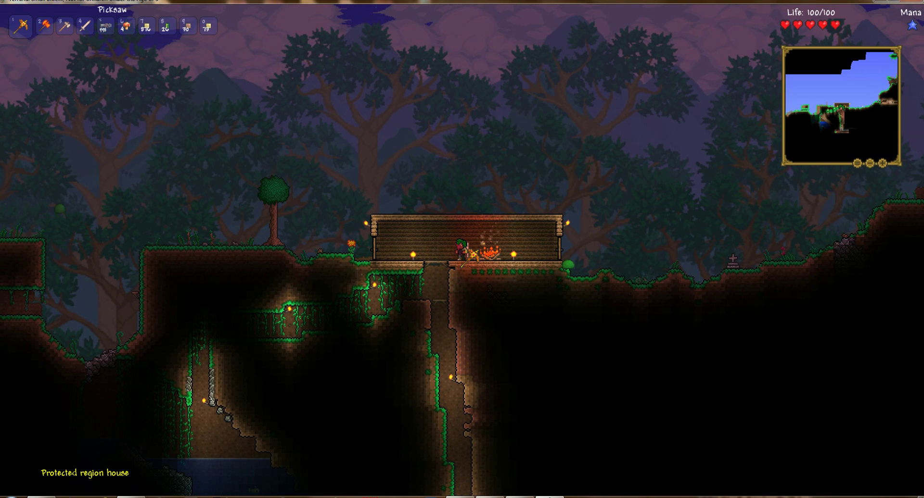
key("a")
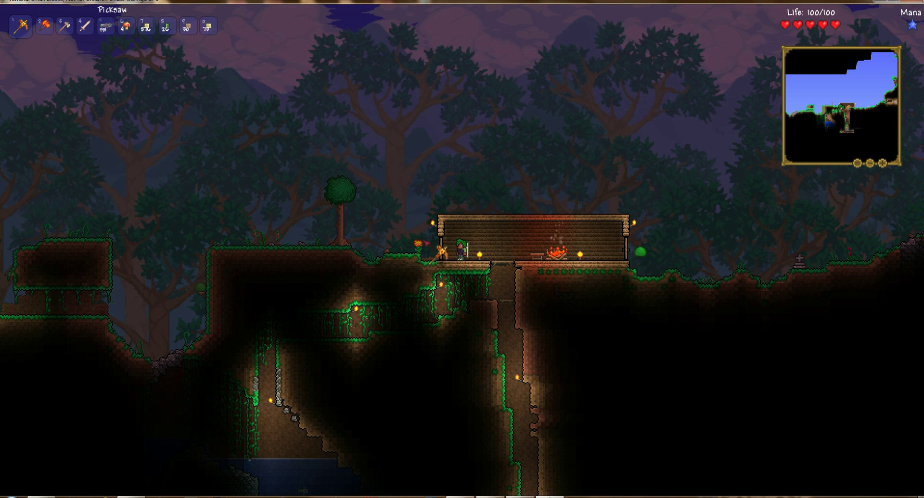
key("a")
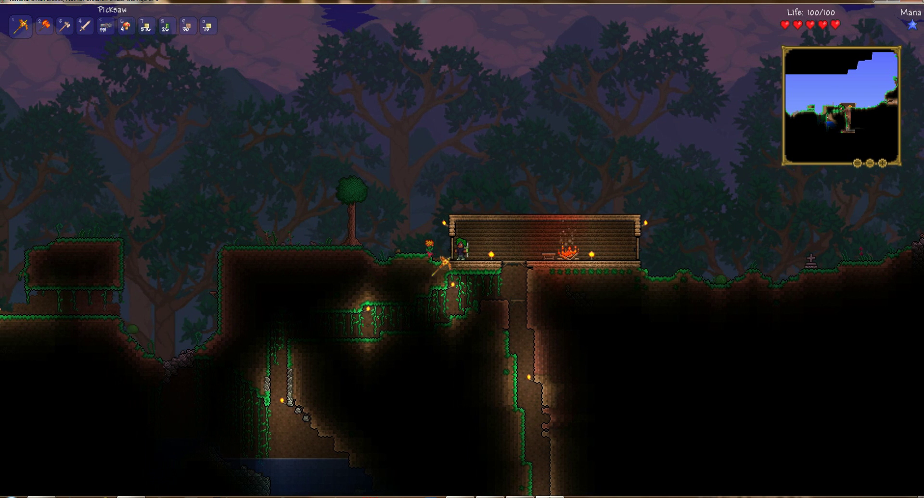
key("d")
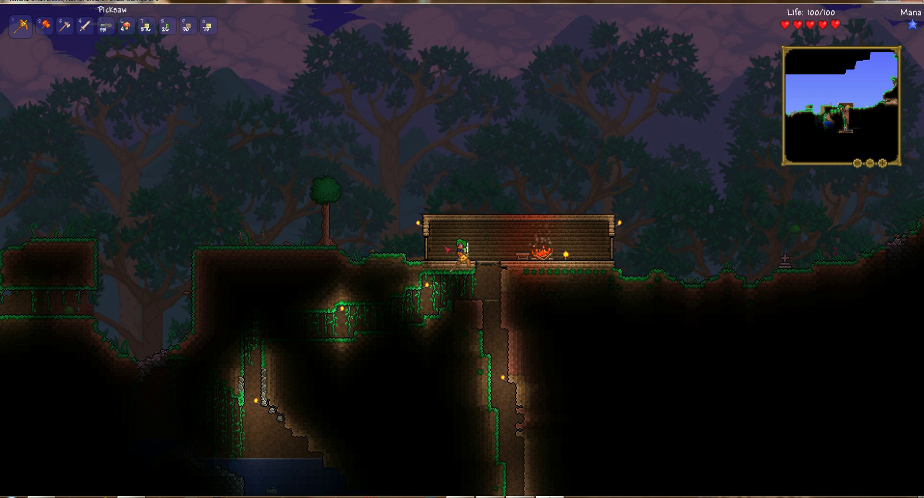
key("a")
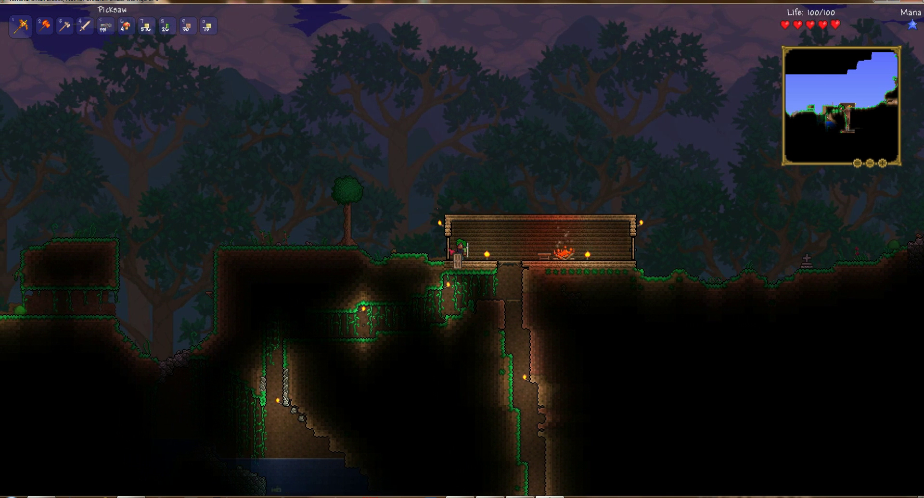
key("d")
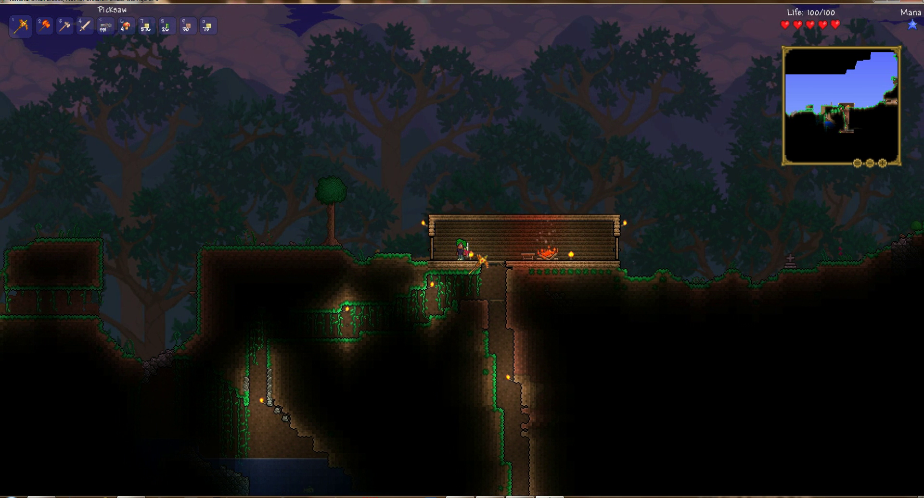
Step: Allow the player's own user account into the house region with /region allow
key("Return")
type("/")
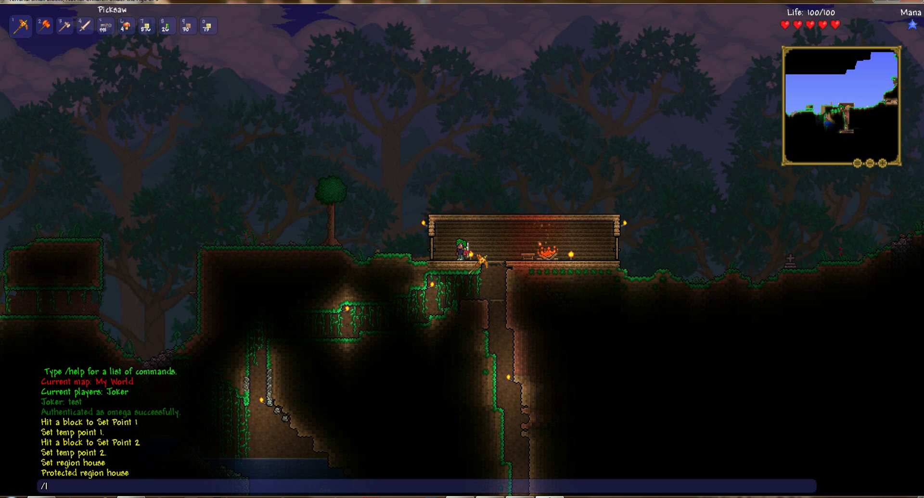
type("region allow")
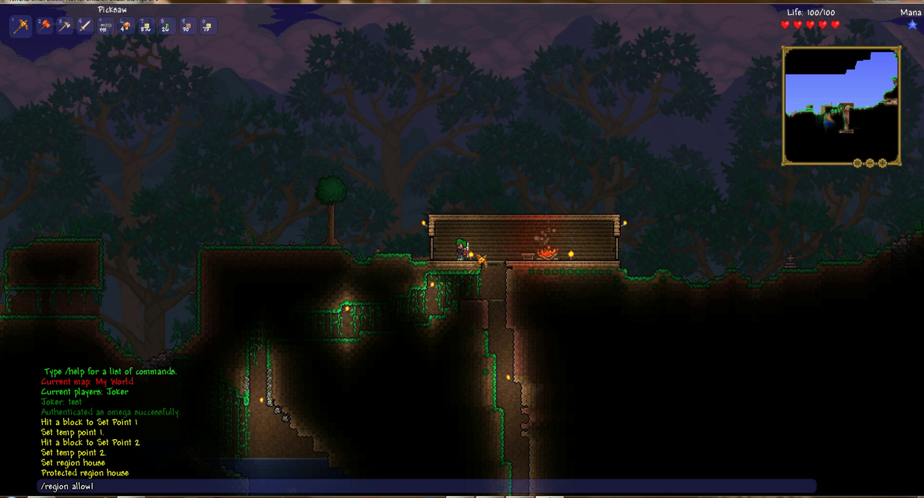
type(" Joker")
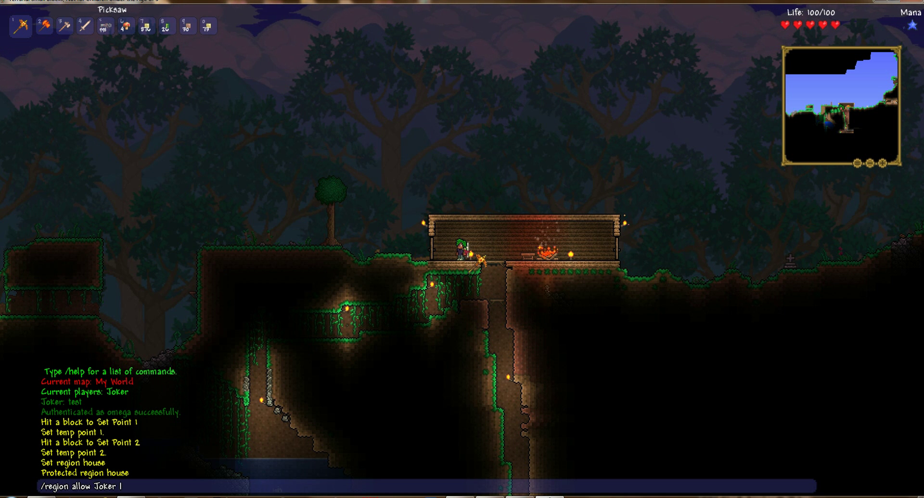
type(" house")
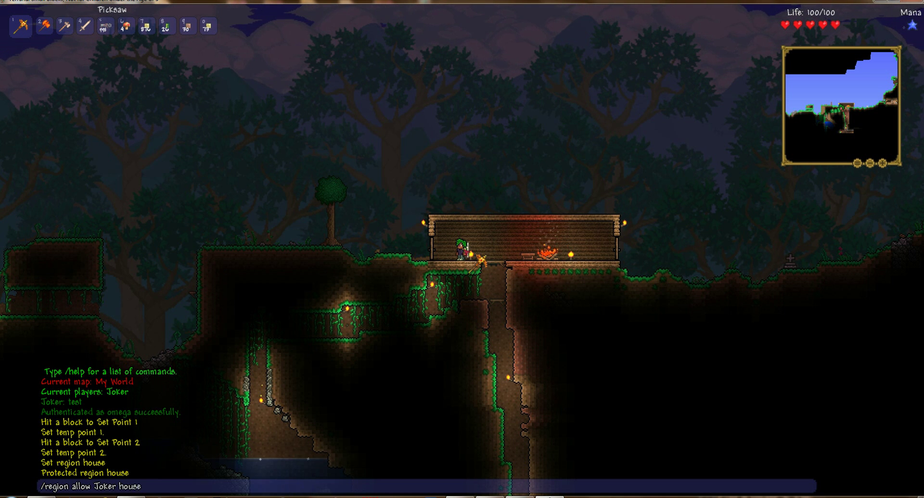
key("Return")
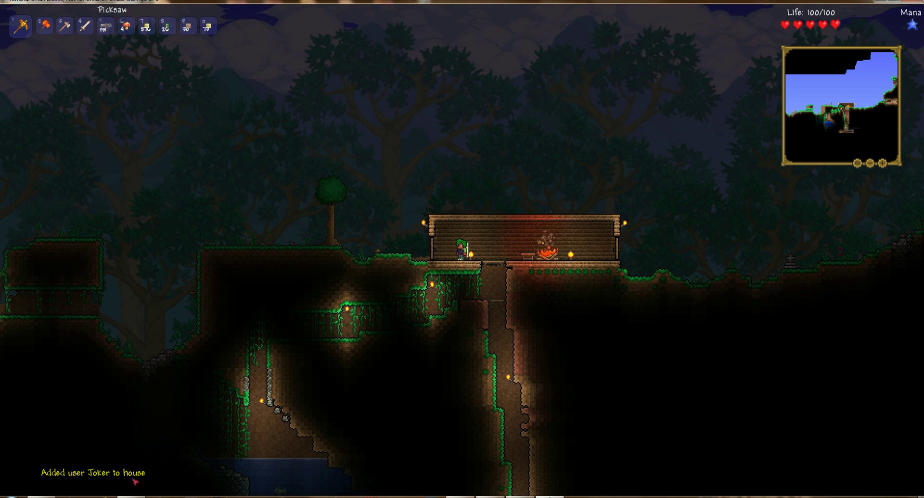
key("Return")
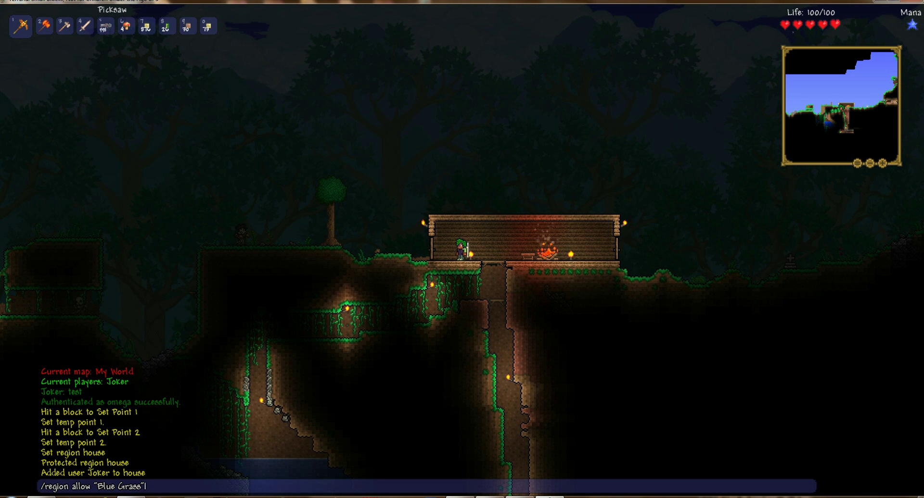
Step: Send the allow command for another player into house, then run /time noon
type("hou")
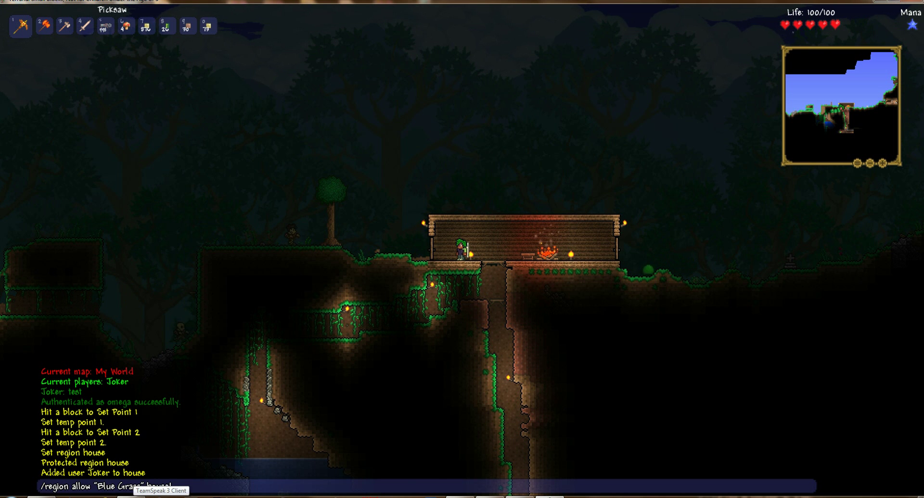
type("se")
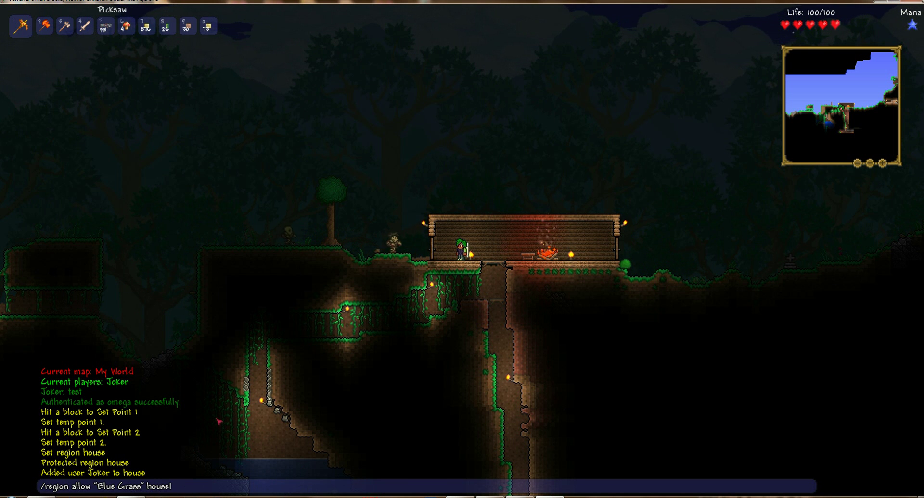
key("Return")
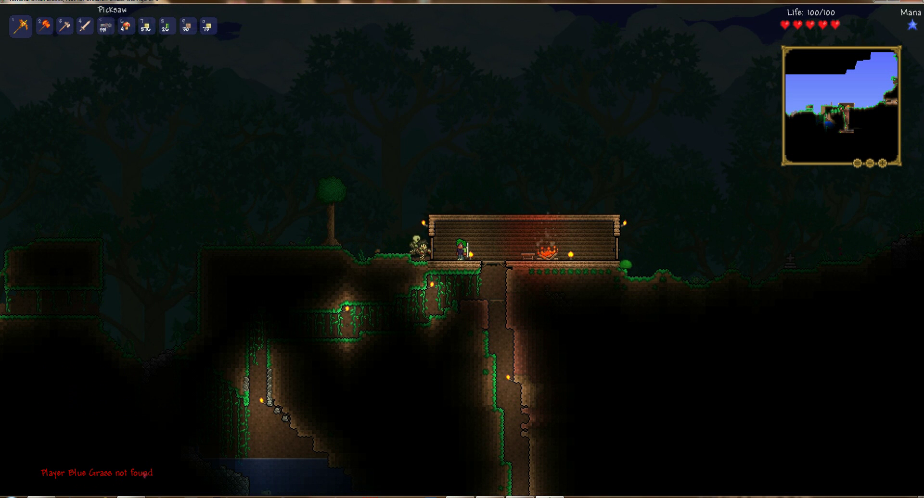
key("Return")
type("/time noon")
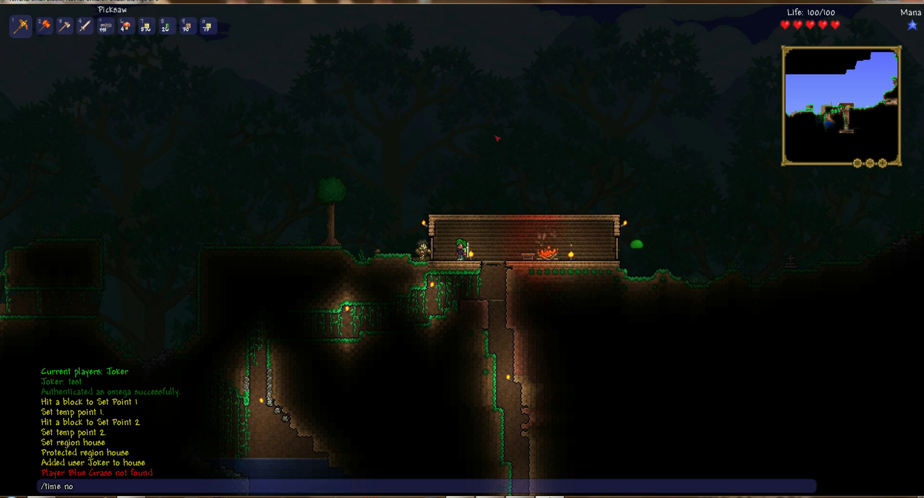
key("Return")
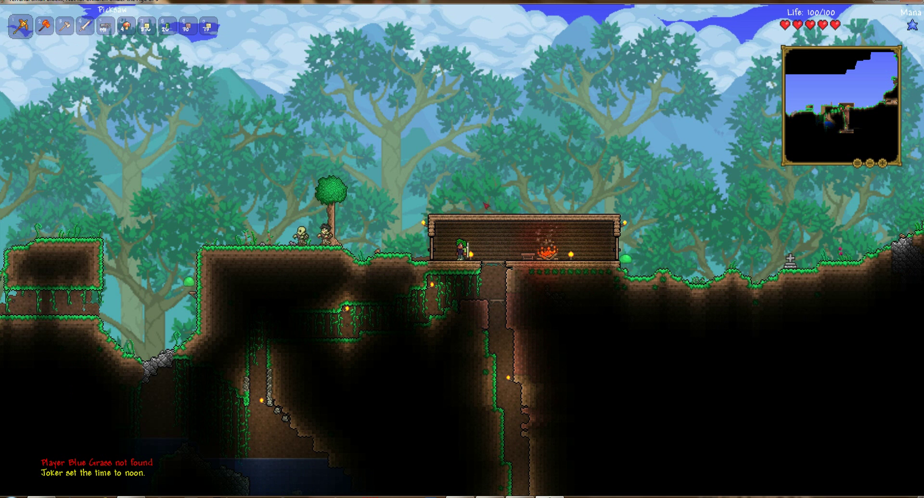
Step: Walk around inside the house in daylight and hop onto the workbench
key("d")
key("d")
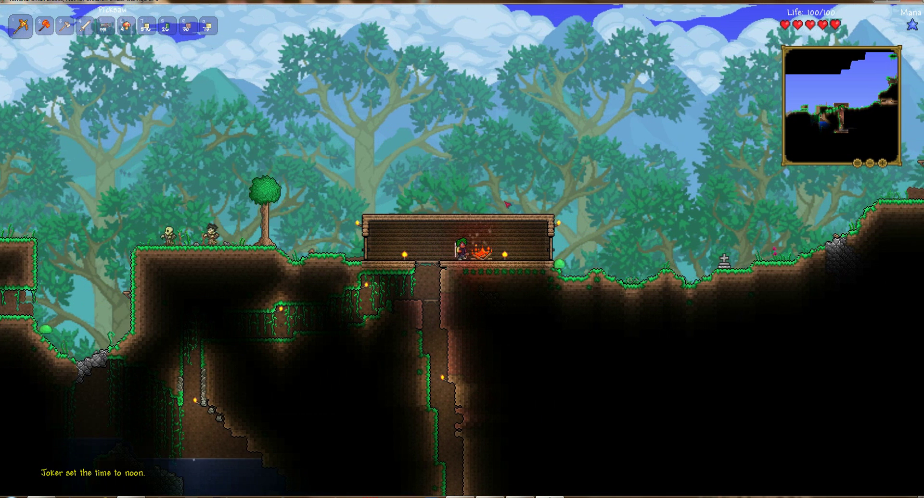
key("a")
key("a")
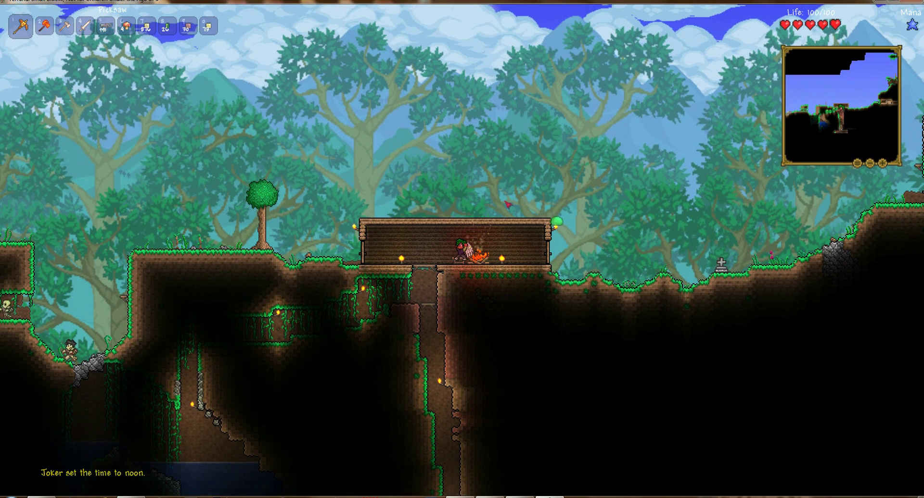
key("d")
key("a")
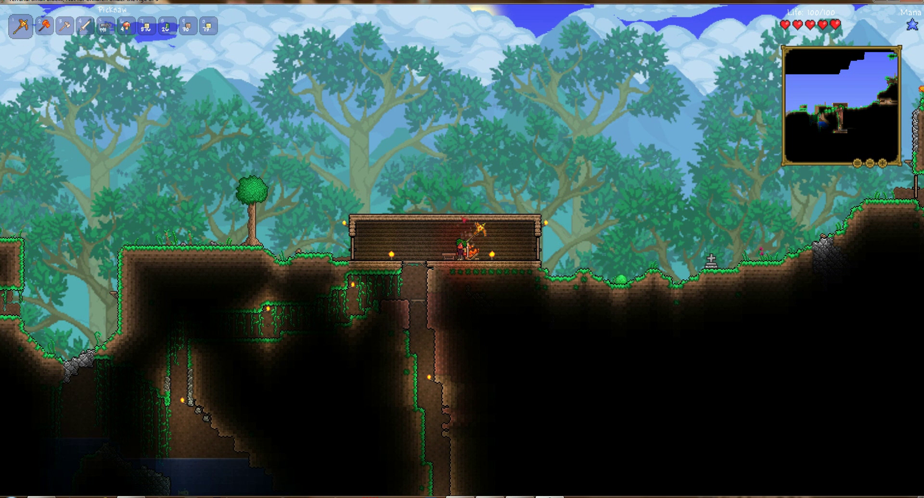
key("a")
key("space")
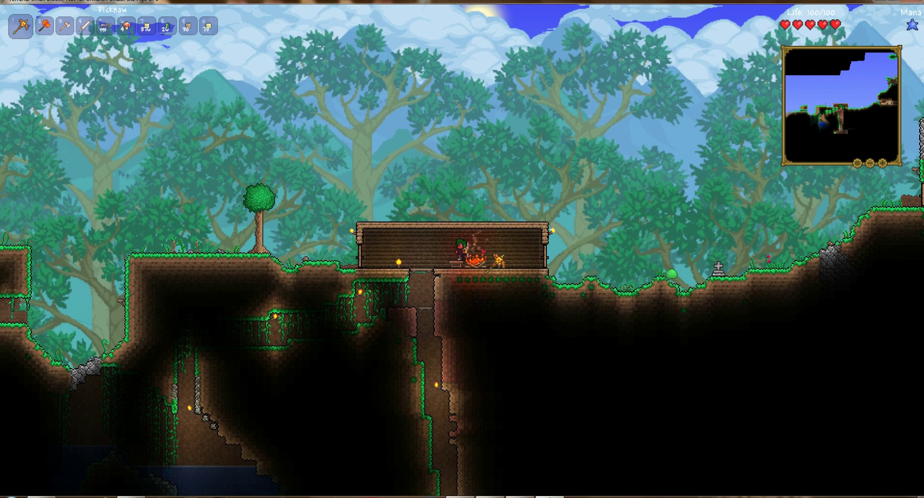